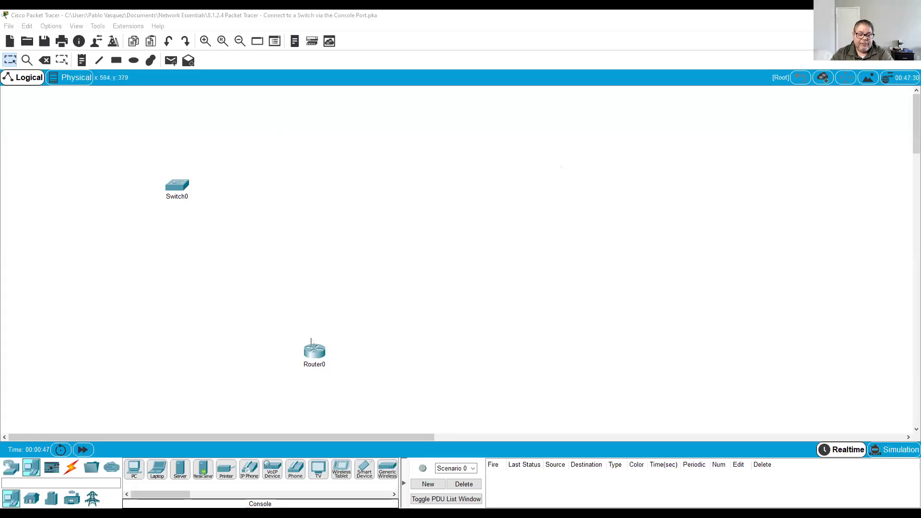
Move Router0 higher, zoom the topology in twice, and shift Switch0 up and left
drag(314, 355, 349, 224)
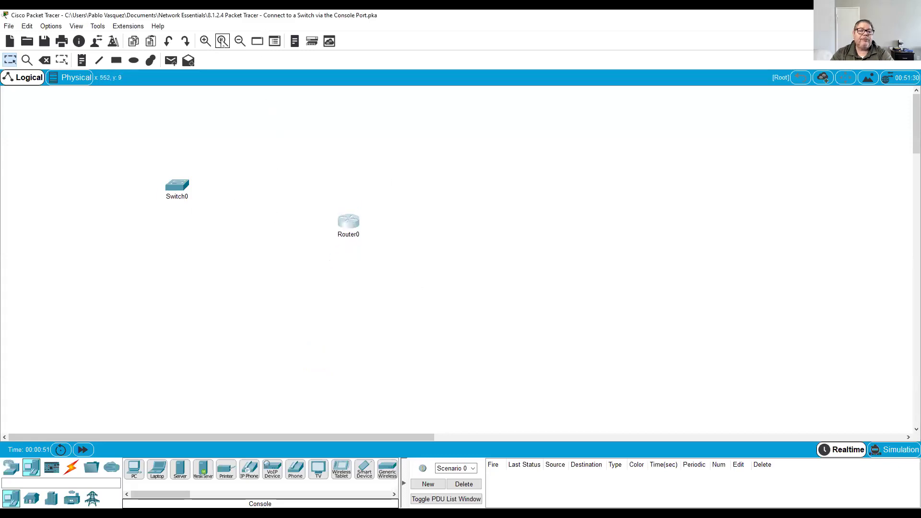
click(205, 41)
click(205, 41)
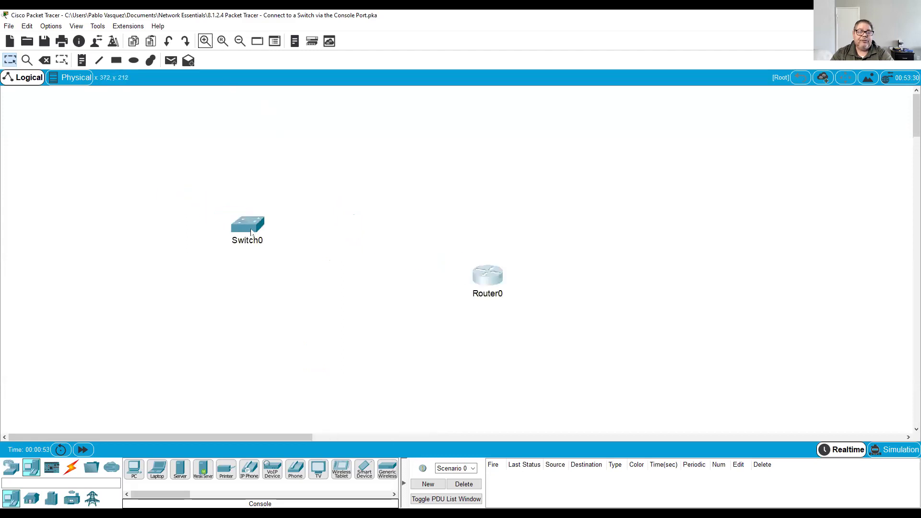
drag(247, 220, 208, 179)
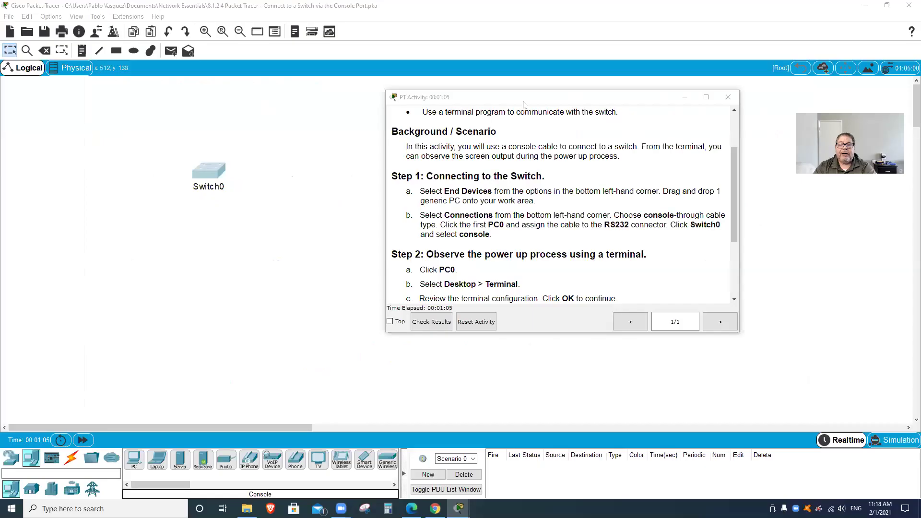
Place the activity instructions window beside the workspace and scroll through Steps 1 and 2
click(395, 175)
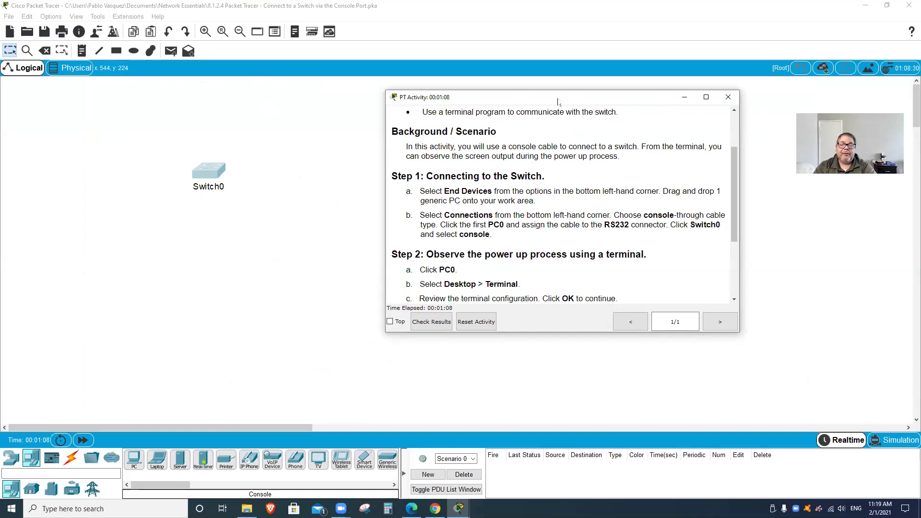
drag(558, 102, 660, 128)
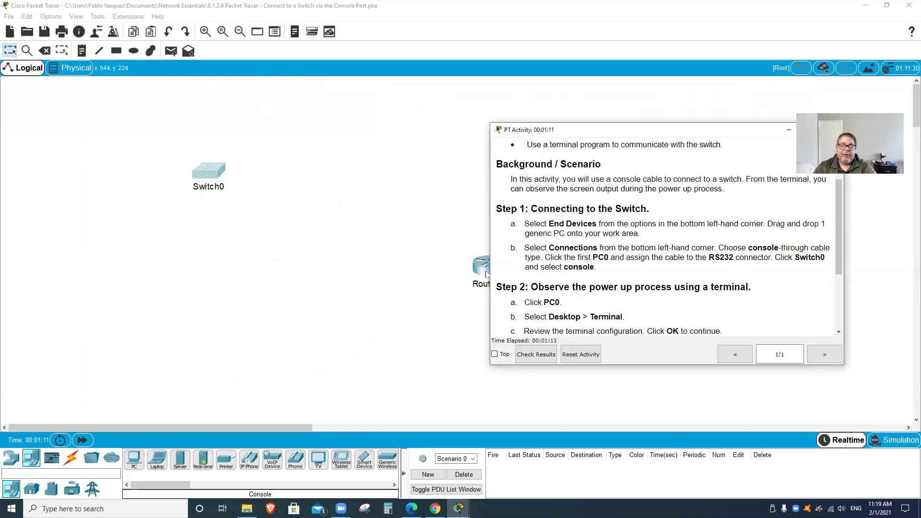
drag(475, 269, 323, 342)
mouse_move(459, 508)
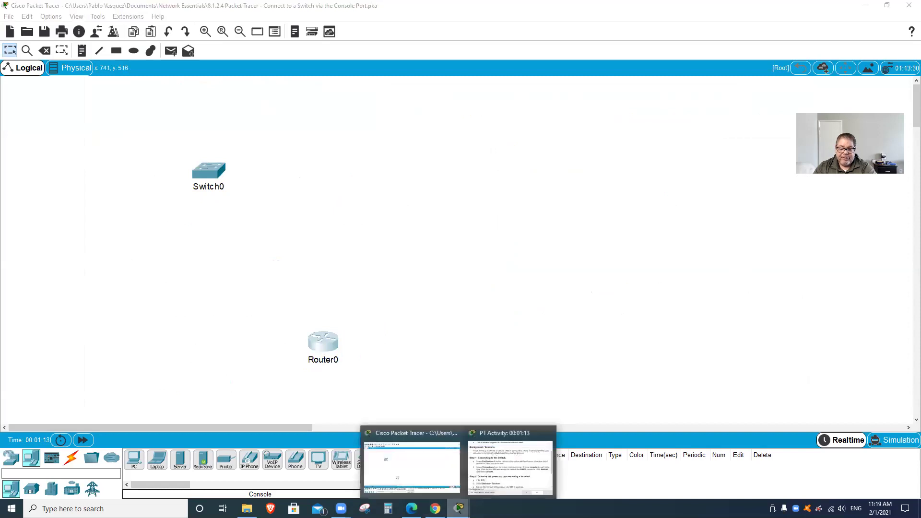
click(490, 486)
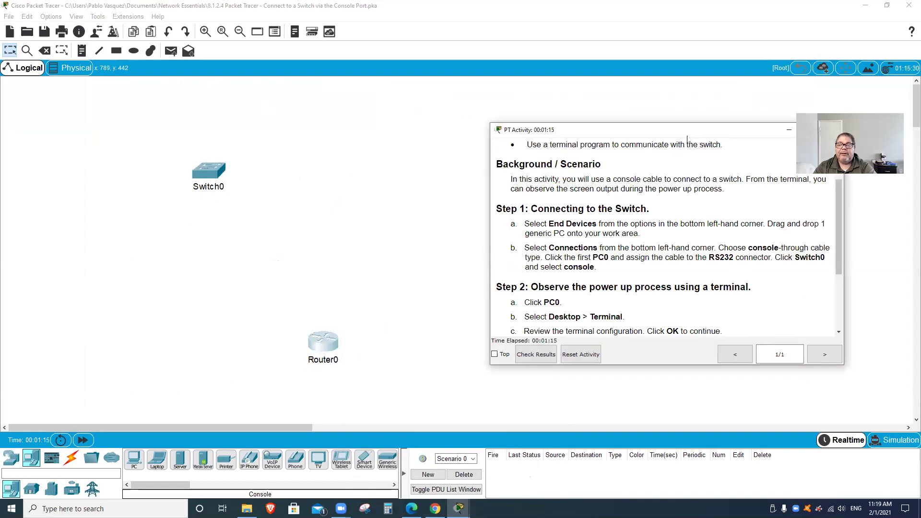
drag(682, 129, 584, 91)
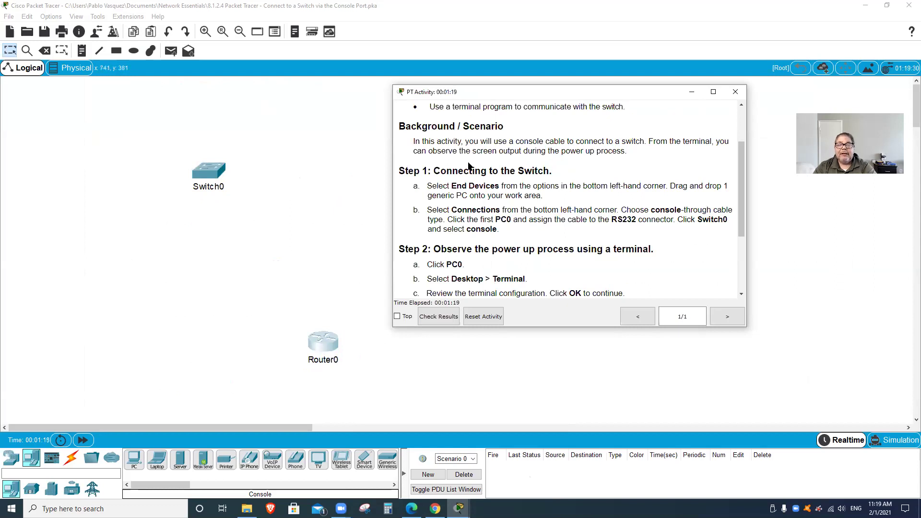
scroll(490, 188, up, 3)
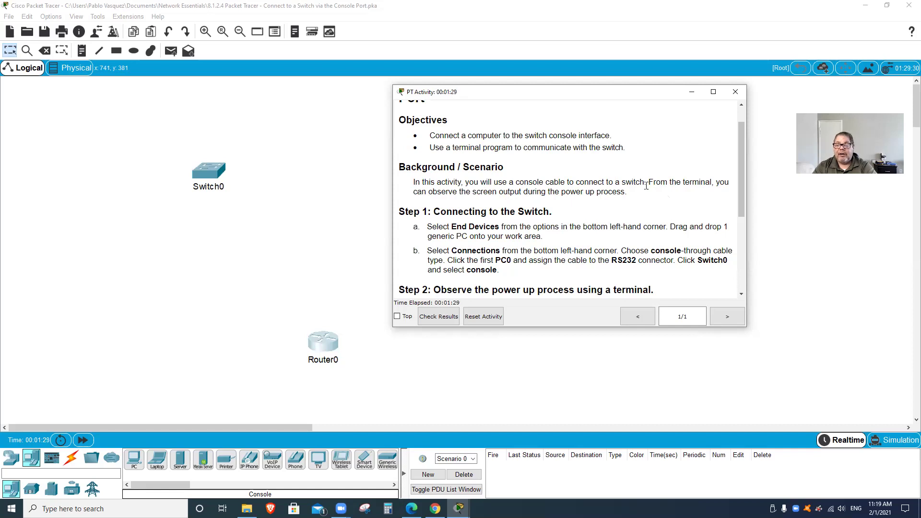
scroll(647, 186, down, 2)
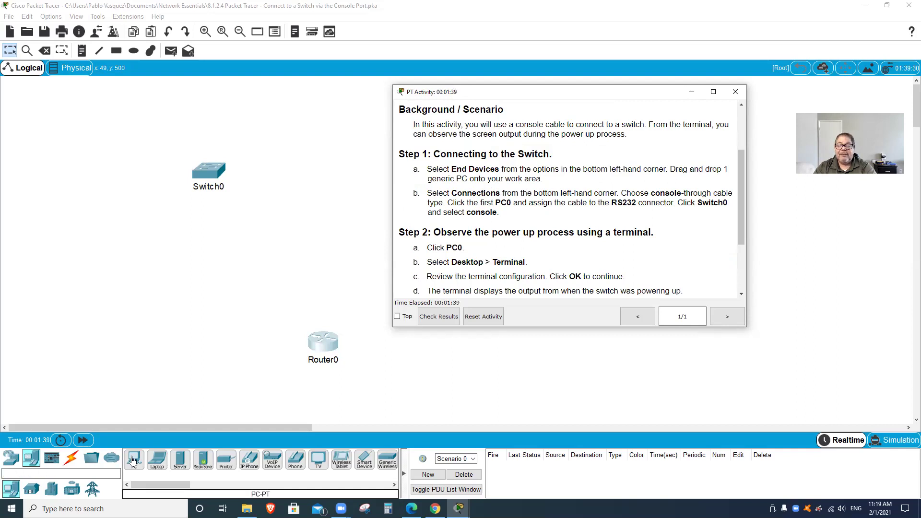
Drop a generic PC0 below Switch0, raise Switch0, and review the cabling instructions in step 1b
drag(133, 460, 206, 265)
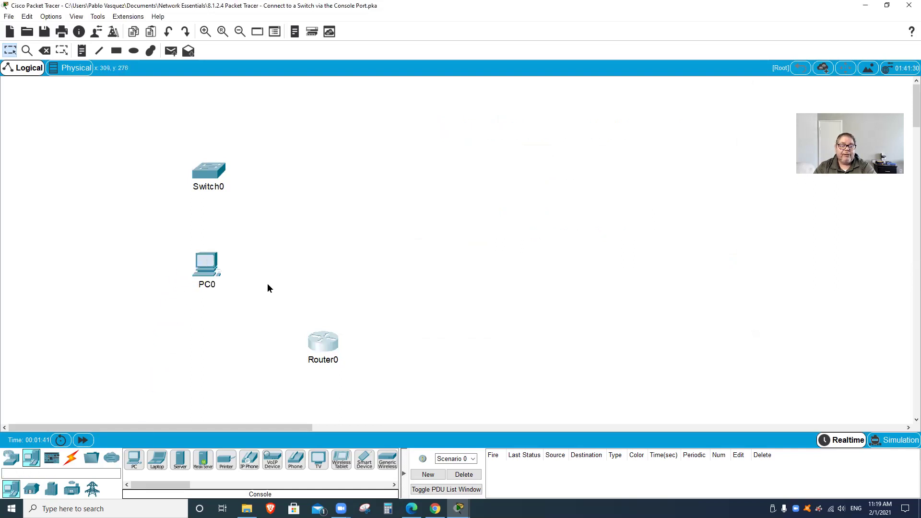
drag(226, 175, 237, 117)
click(459, 508)
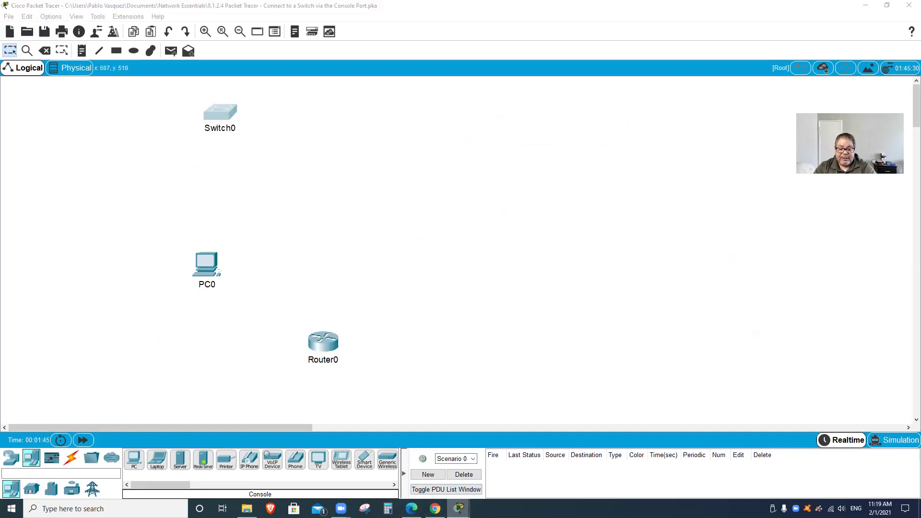
click(483, 493)
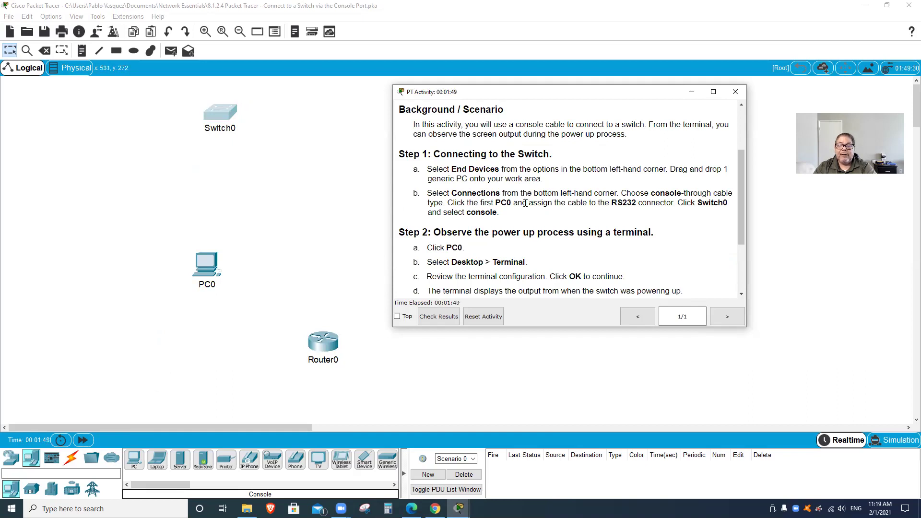
drag(656, 194, 526, 208)
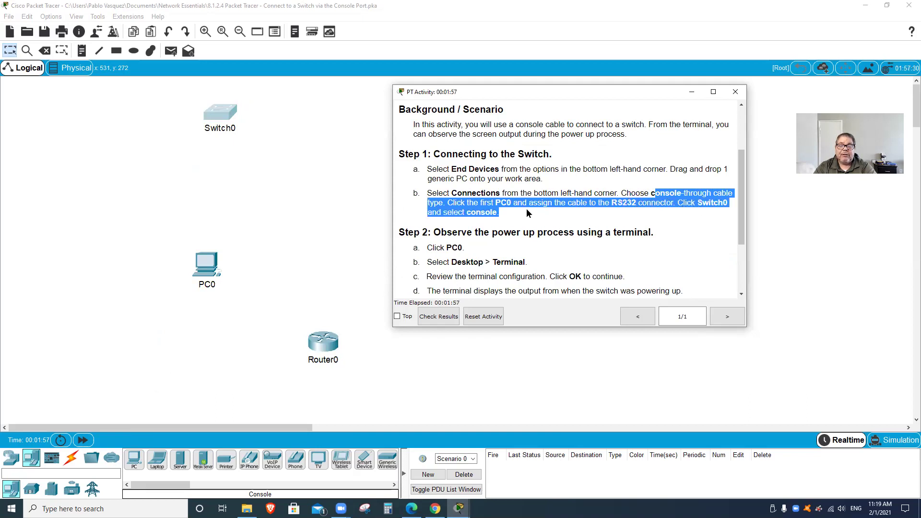
click(520, 203)
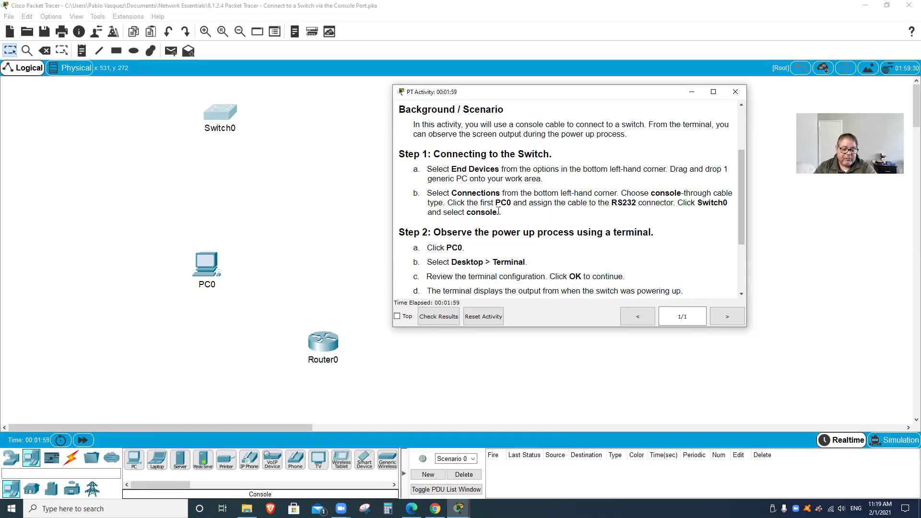
click(71, 458)
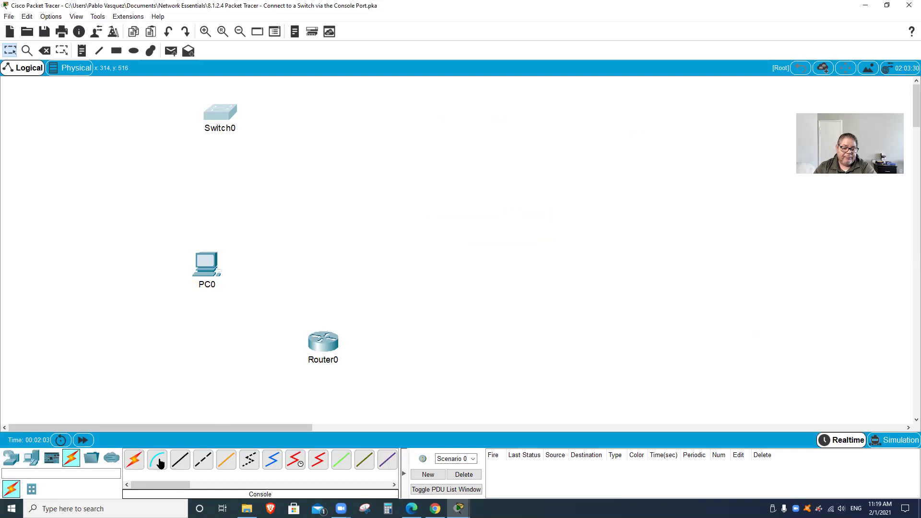
Run a Console cable from PC0's RS 232 port to Switch0's Console port
click(159, 462)
click(160, 461)
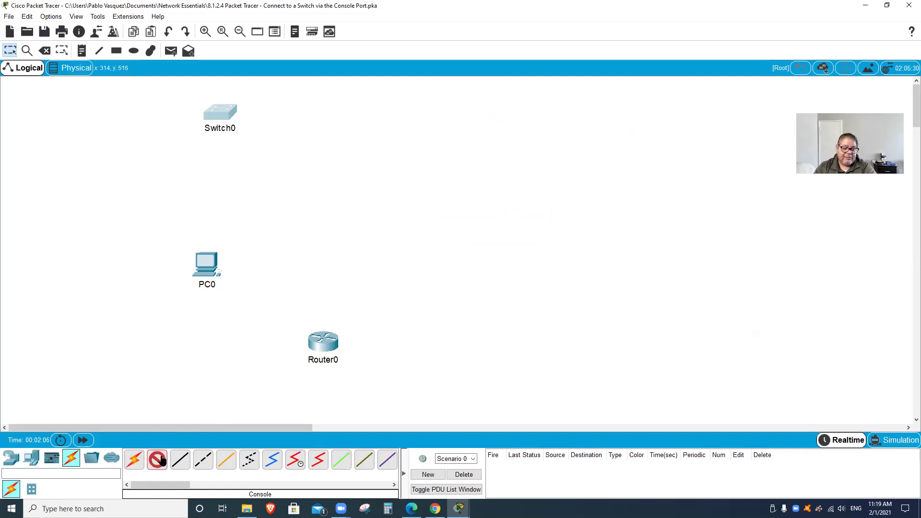
click(210, 267)
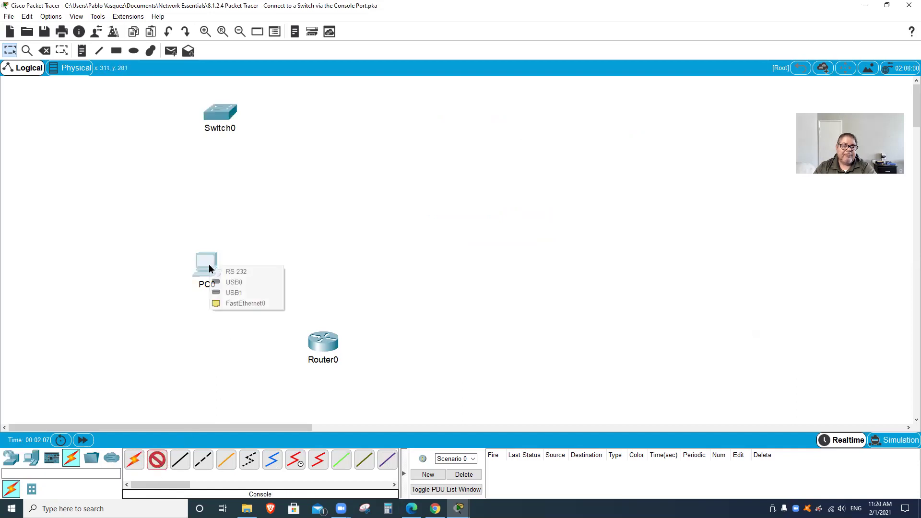
click(249, 274)
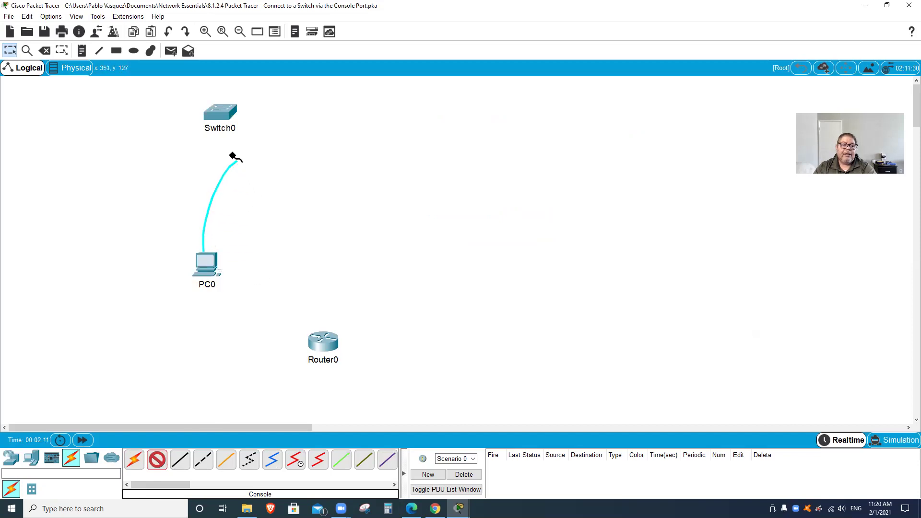
click(219, 112)
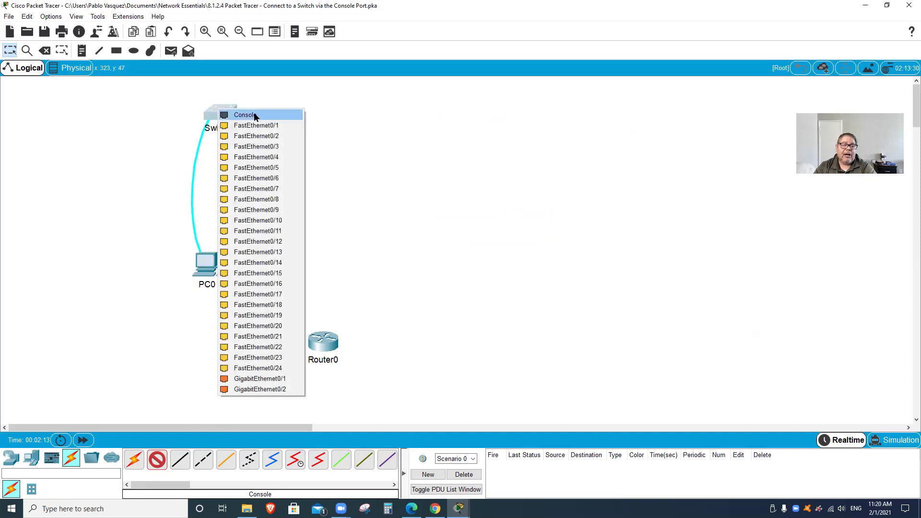
click(272, 118)
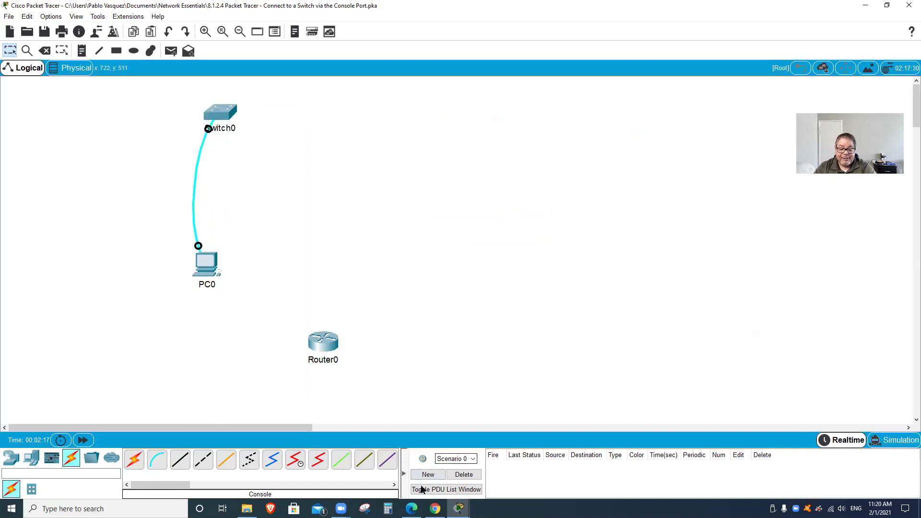
mouse_move(459, 508)
click(480, 473)
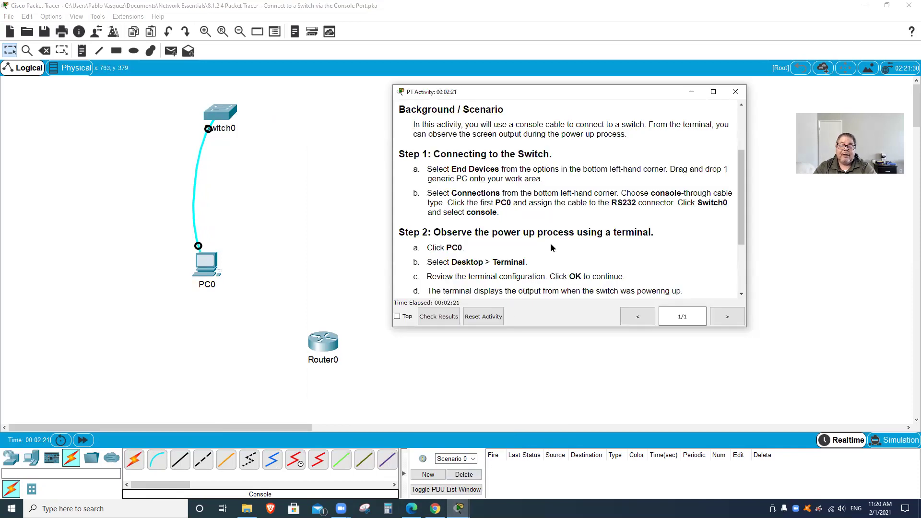
Open PC0's Desktop Terminal, accept the 9600 bps settings, and scroll the boot output to the top
click(206, 265)
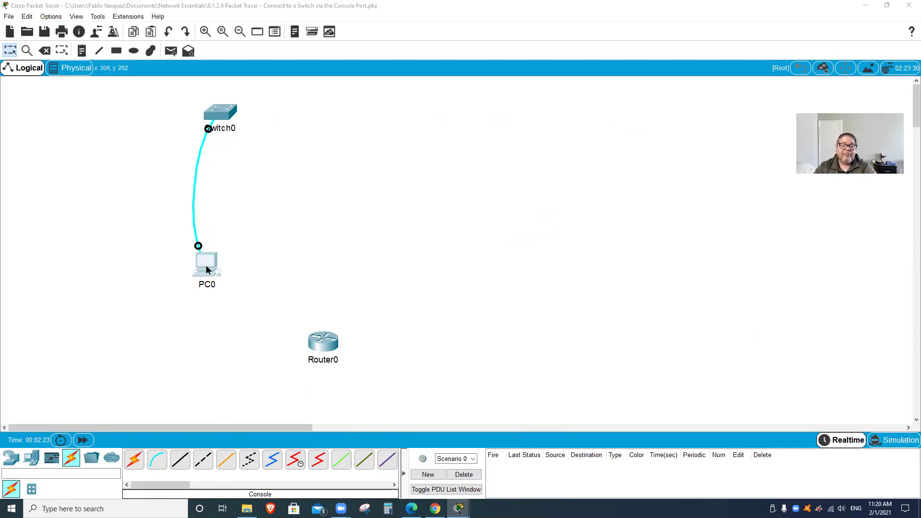
drag(510, 109, 285, 85)
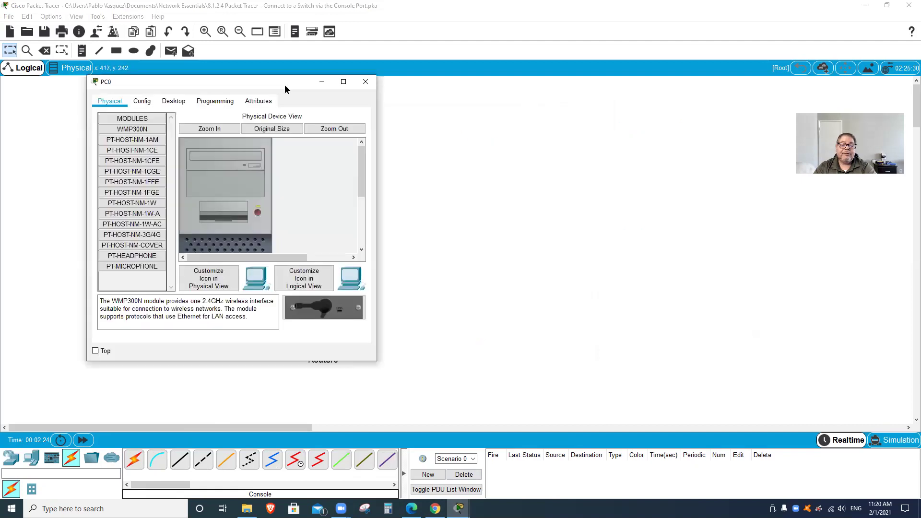
click(173, 102)
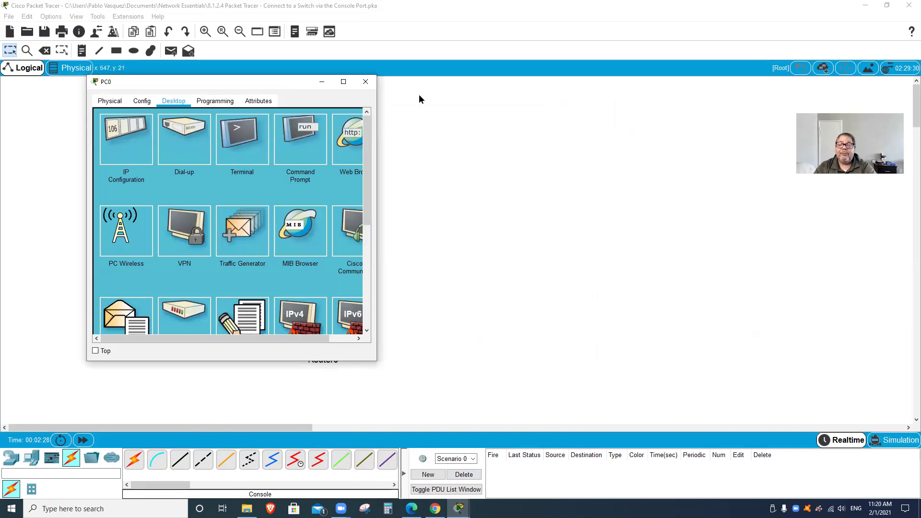
click(235, 130)
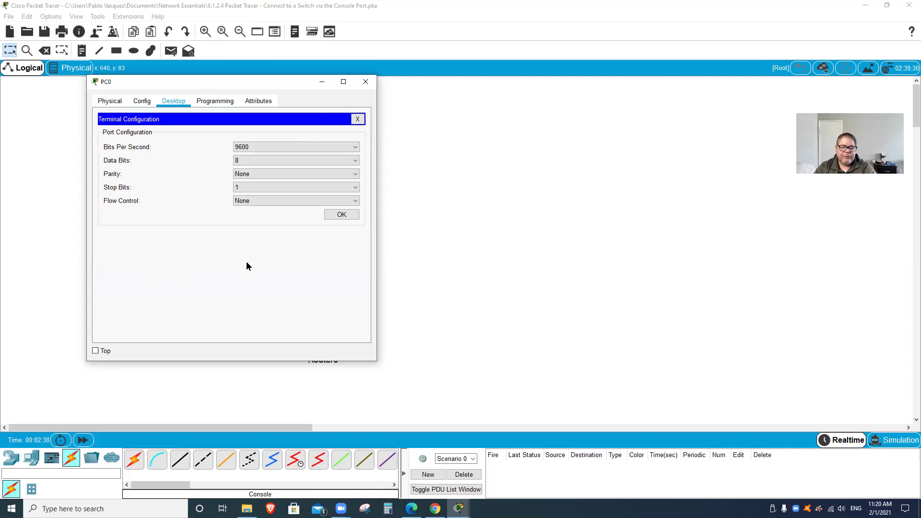
click(343, 215)
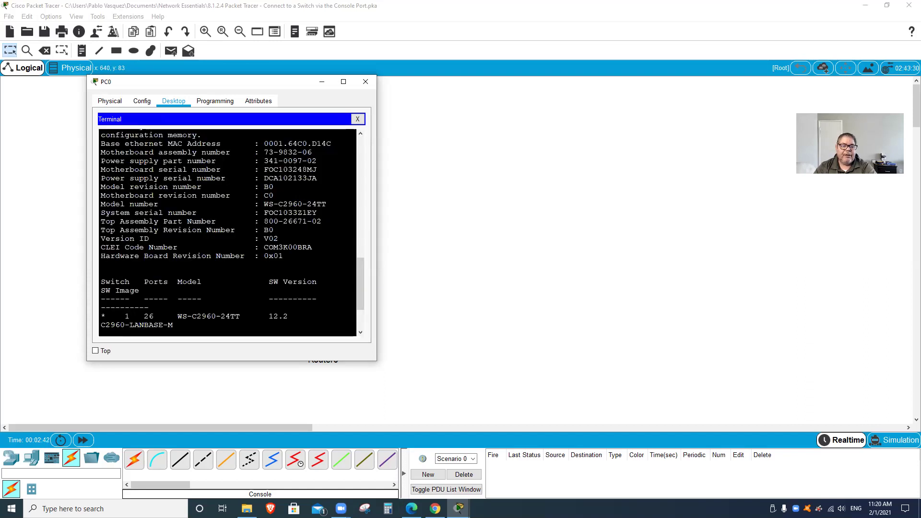
drag(359, 272, 360, 307)
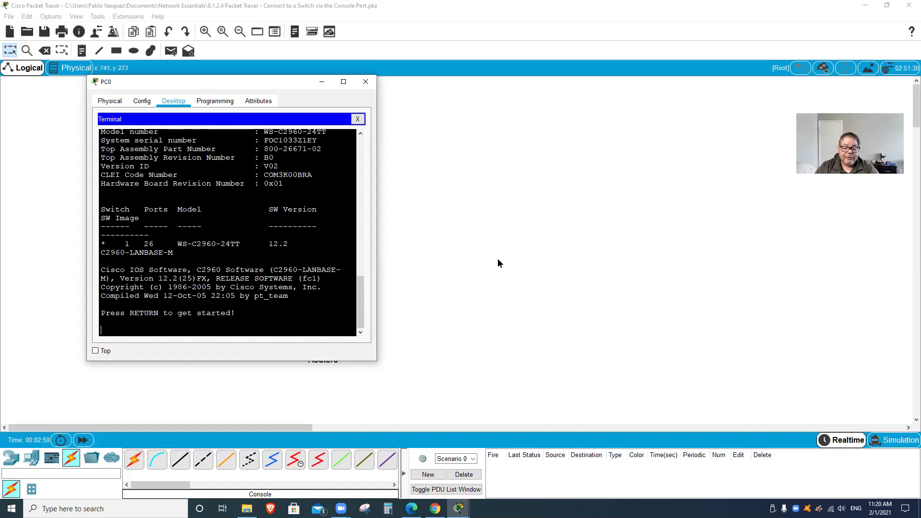
Wake the switch console and enter enable to reach the Switch# prompt
key(Return)
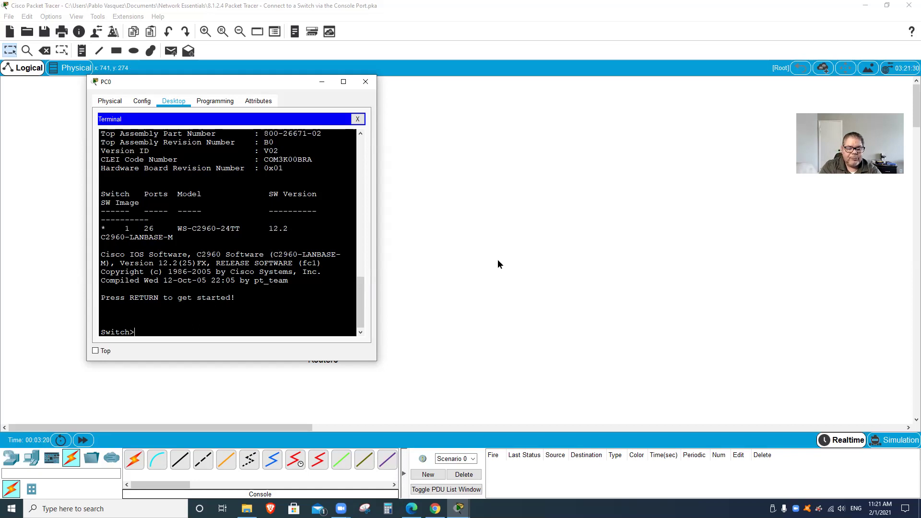
text(enable)
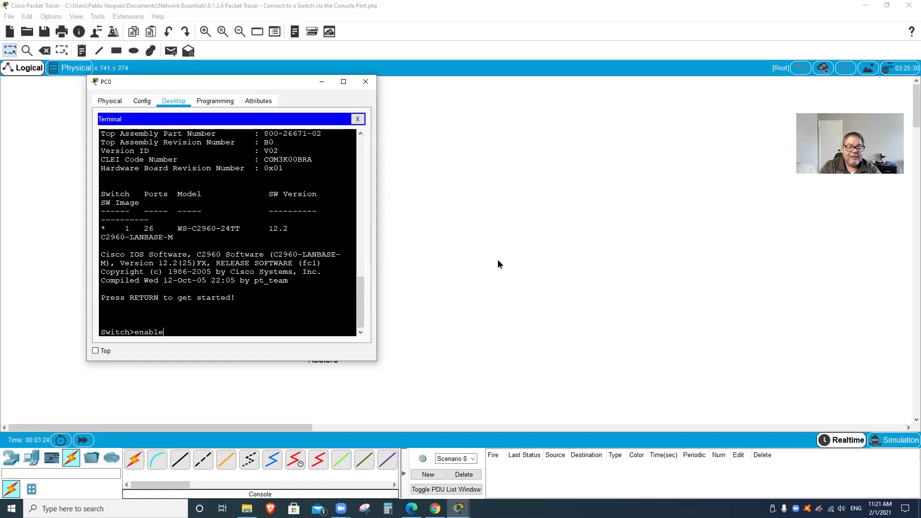
key(Return)
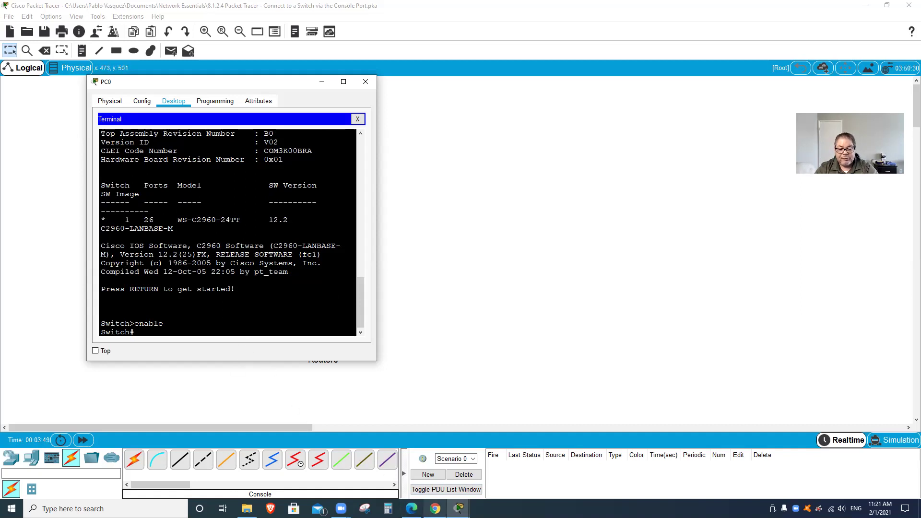
Scroll the activity instructions to step 2g about reloading the switch, beside PC0's terminal
mouse_move(459, 508)
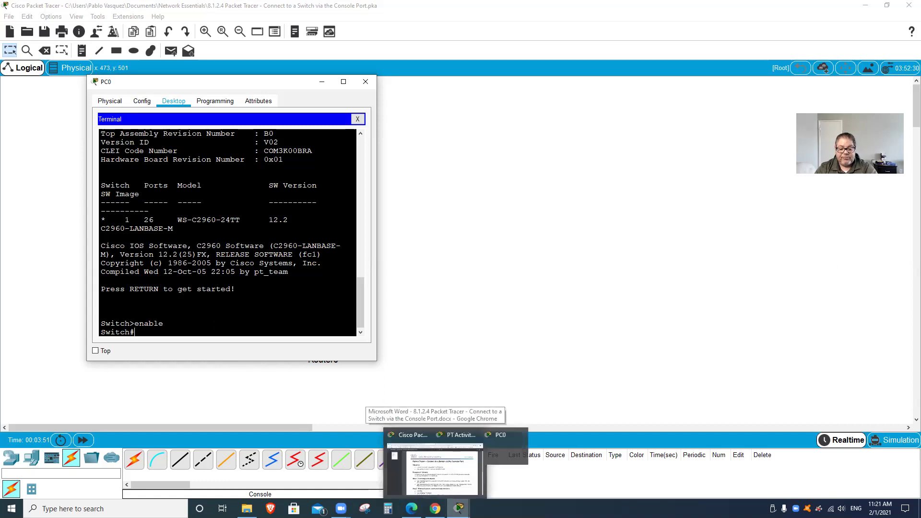
click(493, 466)
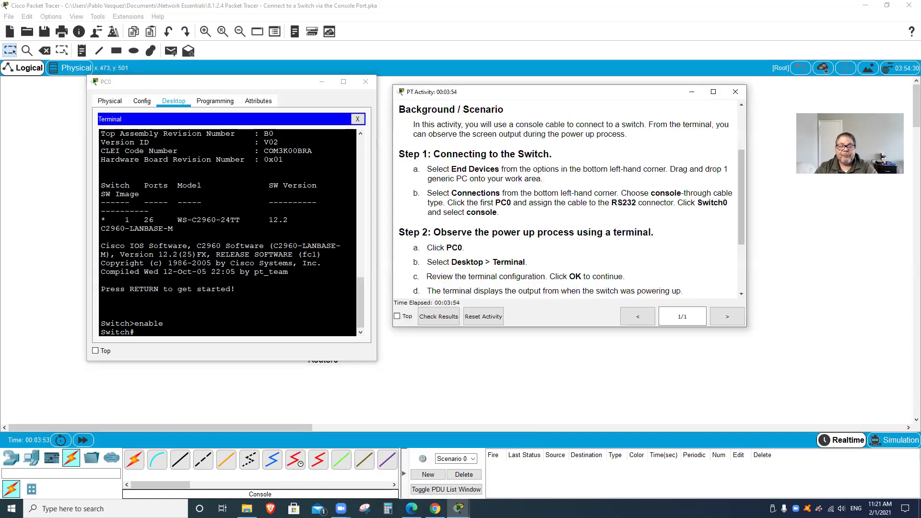
scroll(589, 256, down, 3)
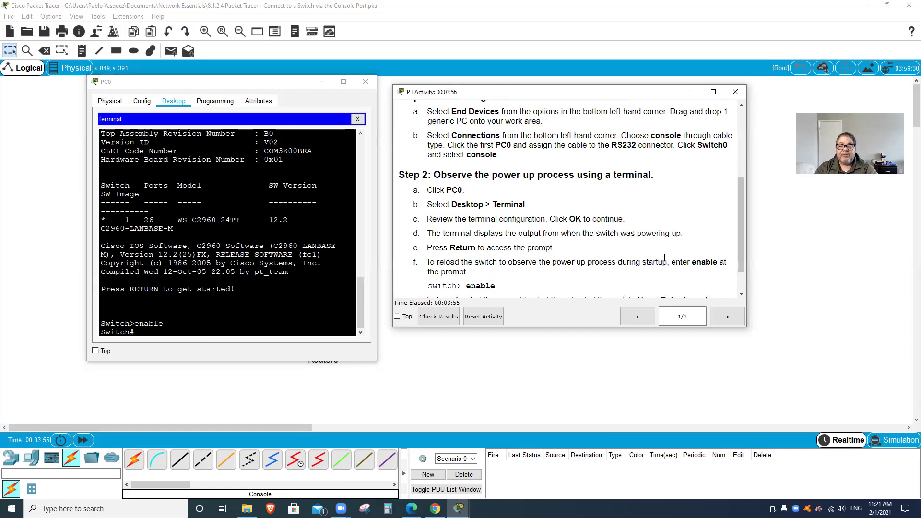
scroll(682, 247, down, 1)
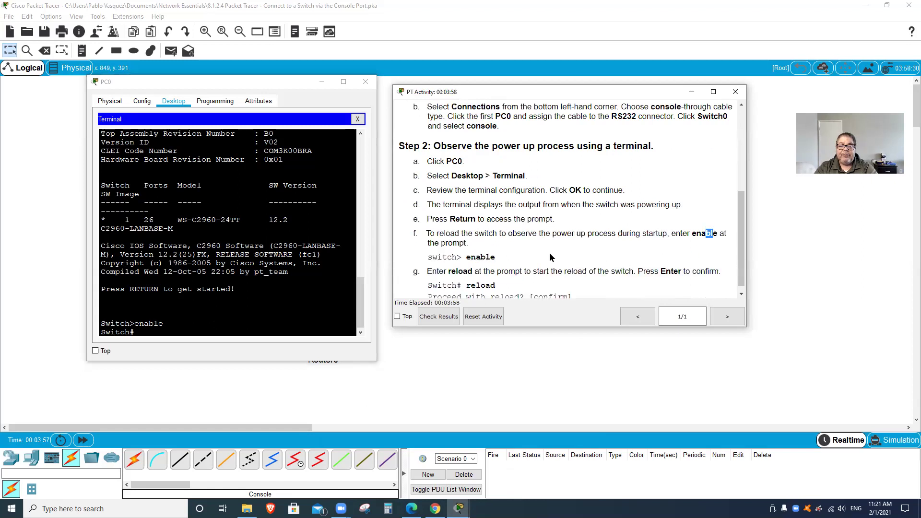
scroll(546, 258, down, 1)
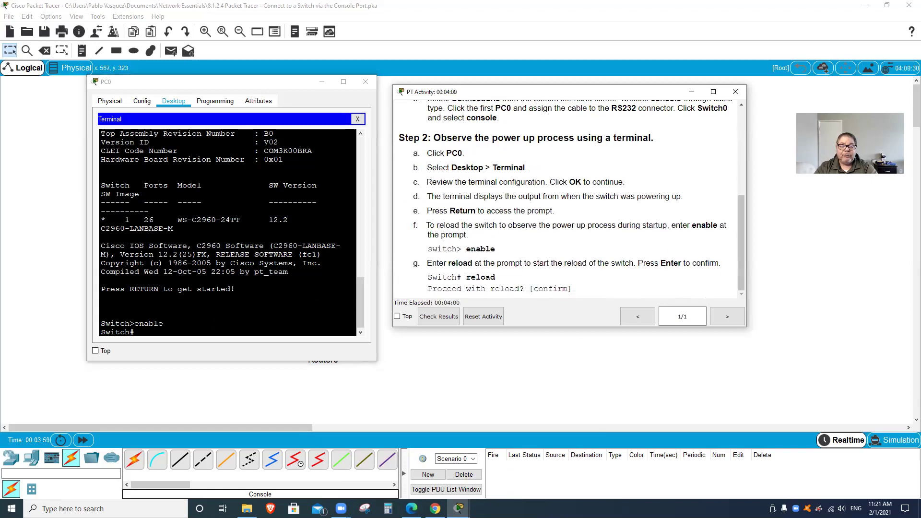
click(164, 323)
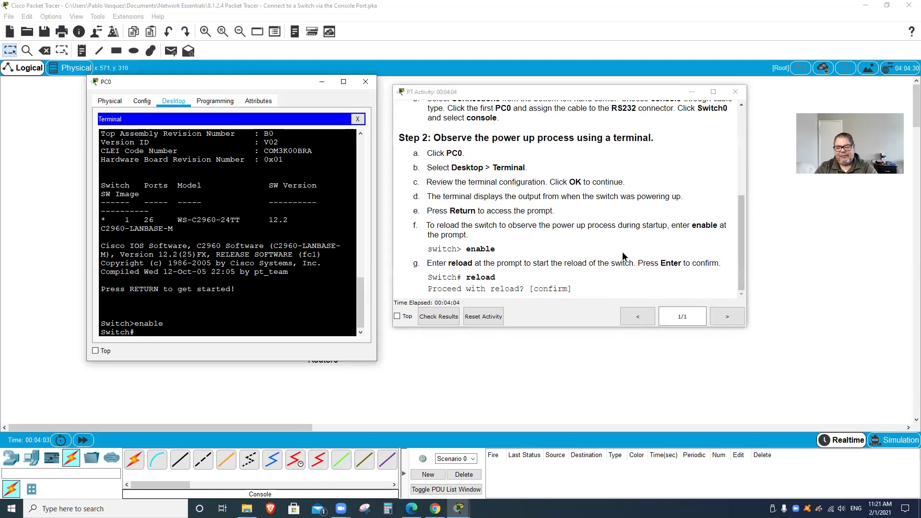
Enter reload at the Switch# prompt and confirm it so the switch reboots
text(reload)
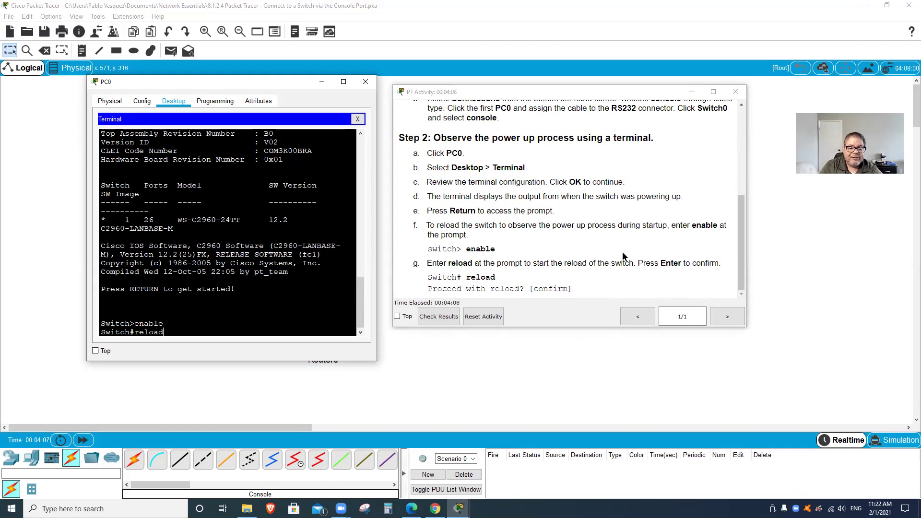
key(Return)
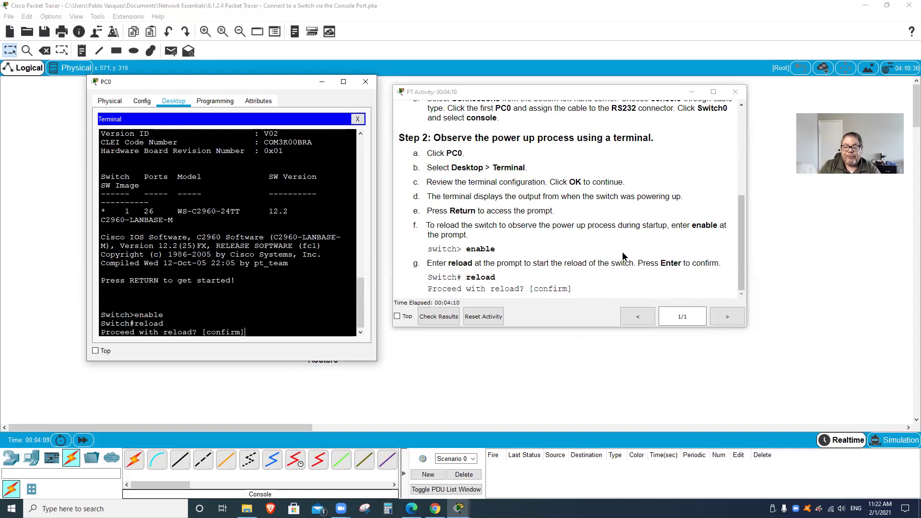
key(Return)
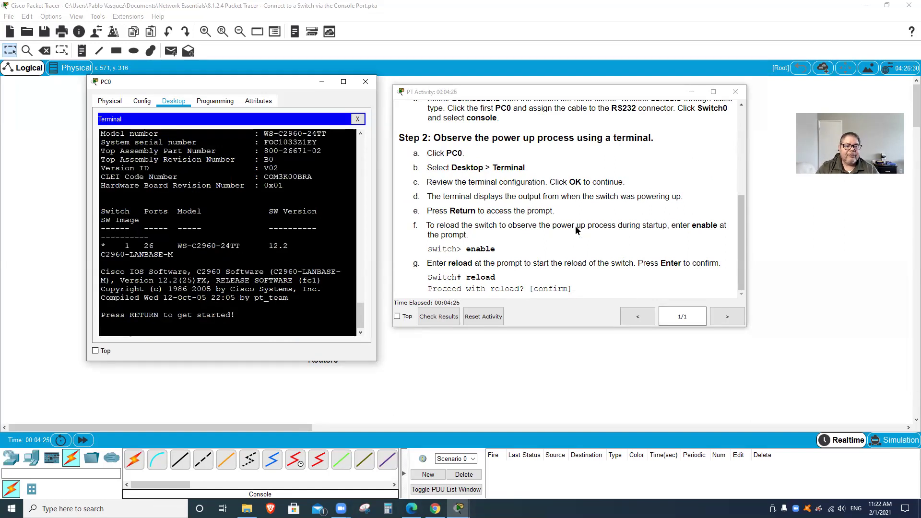
scroll(231, 233, up, 7)
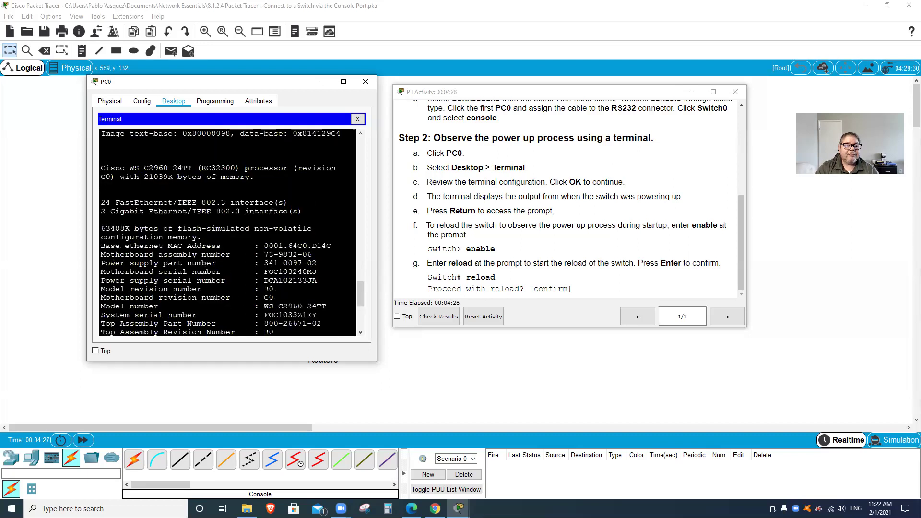
scroll(230, 233, up, 3)
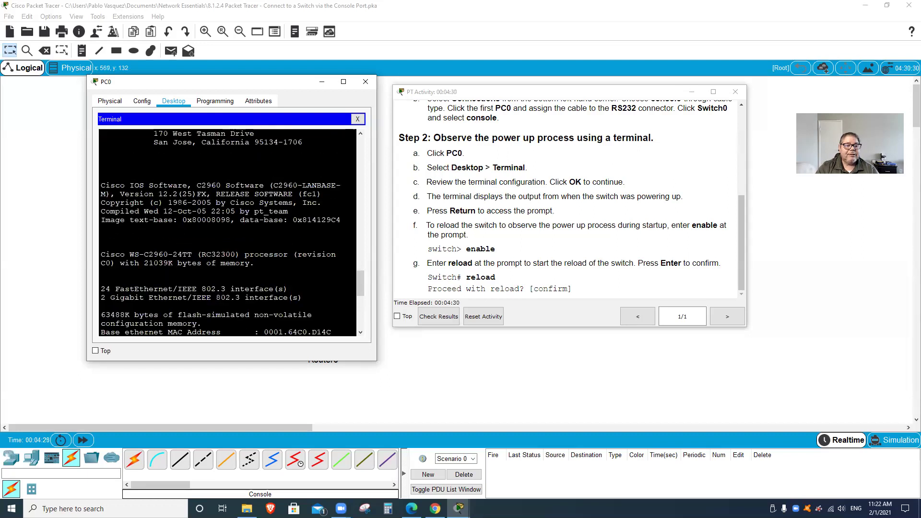
scroll(230, 232, up, 8)
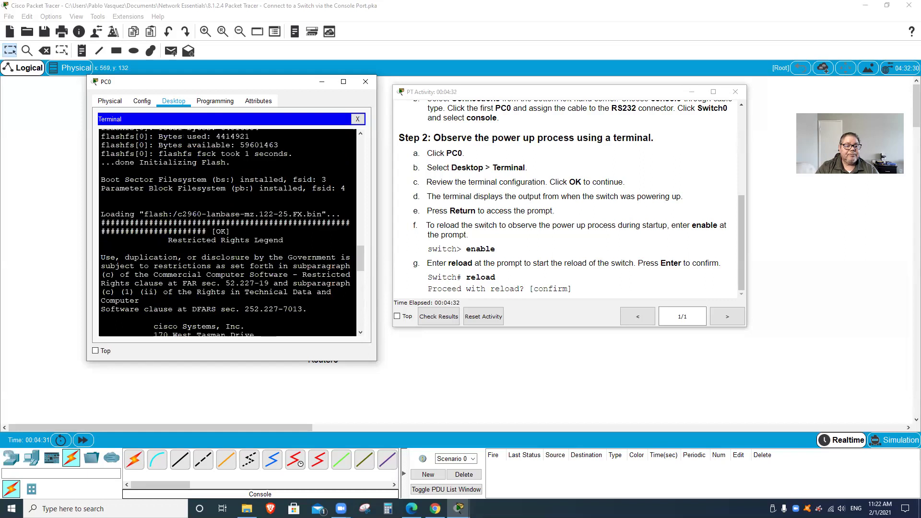
scroll(230, 233, down, 1)
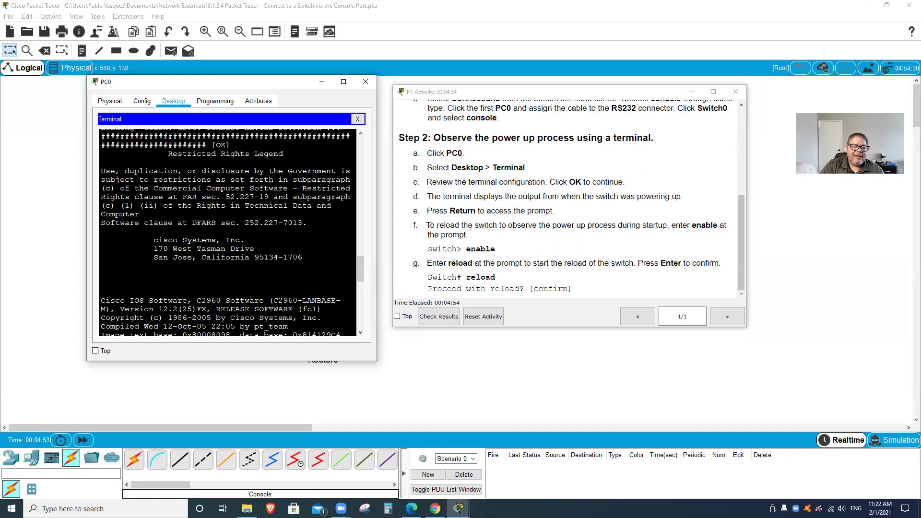
drag(246, 240, 297, 258)
click(297, 257)
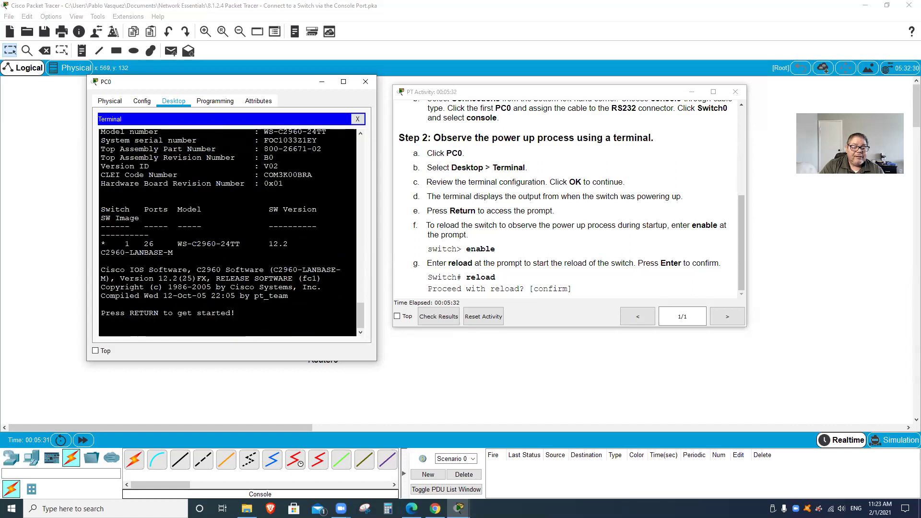
Get the Switch> prompt after the reboot, remove a stray 'e', and review the boot output
key(Return)
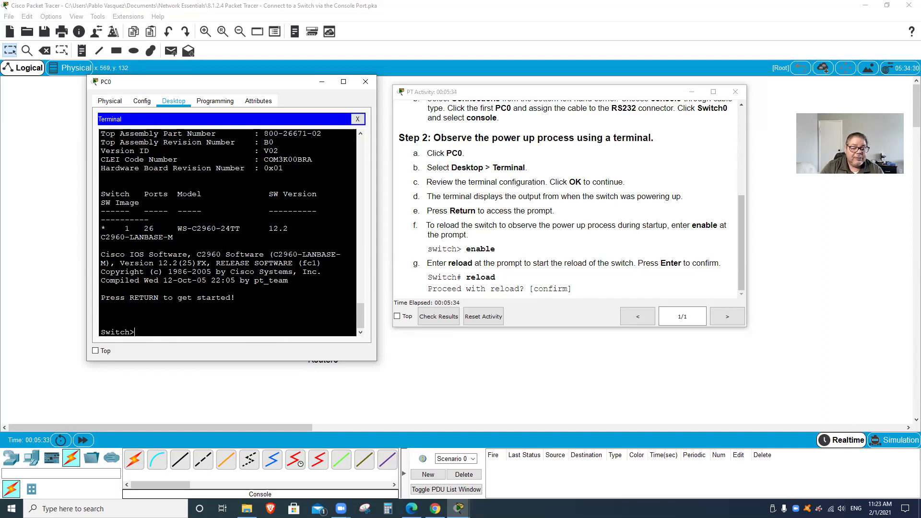
text(e)
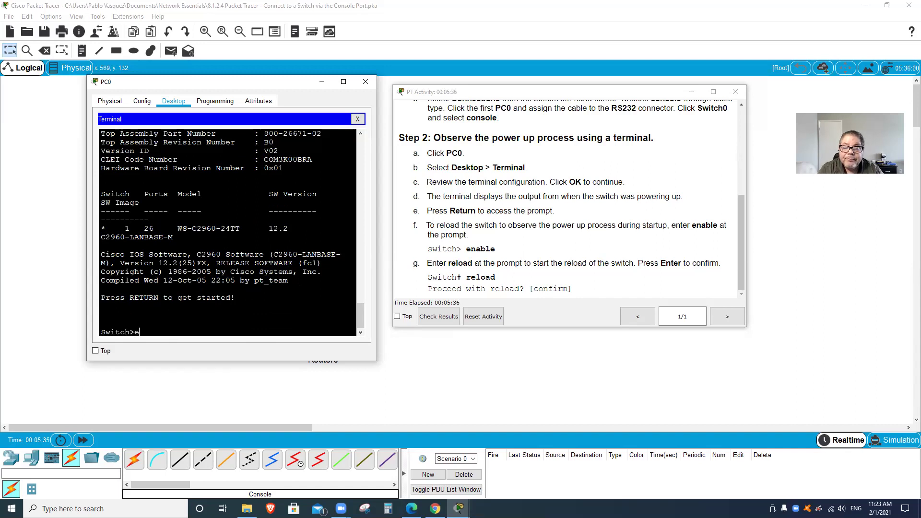
key(BackSpace)
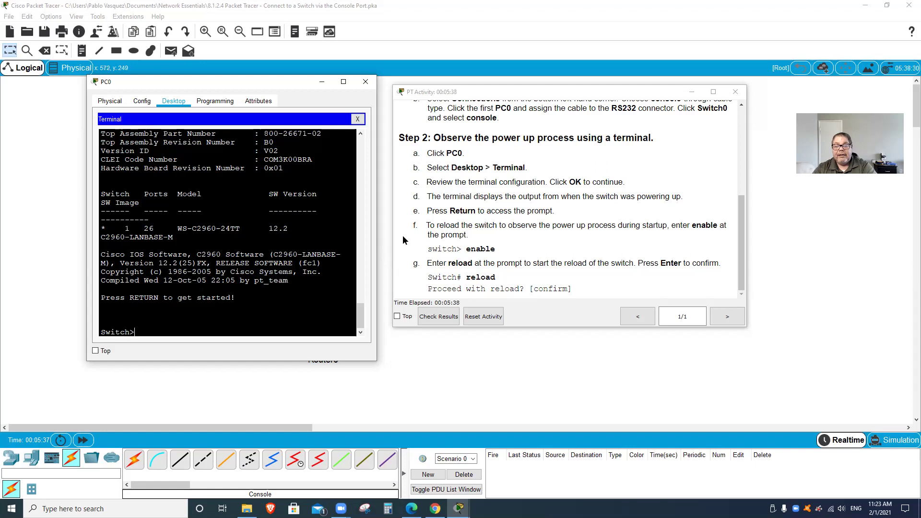
scroll(228, 233, up, 8)
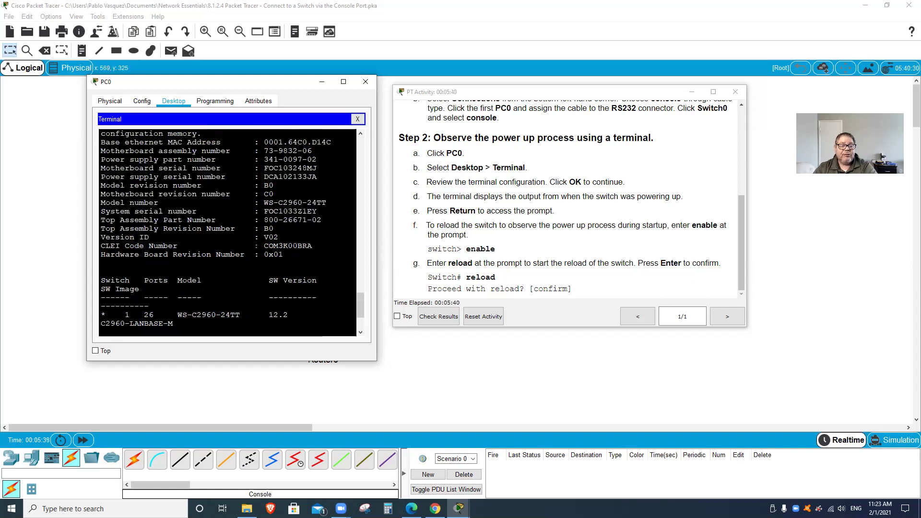
scroll(228, 233, down, 8)
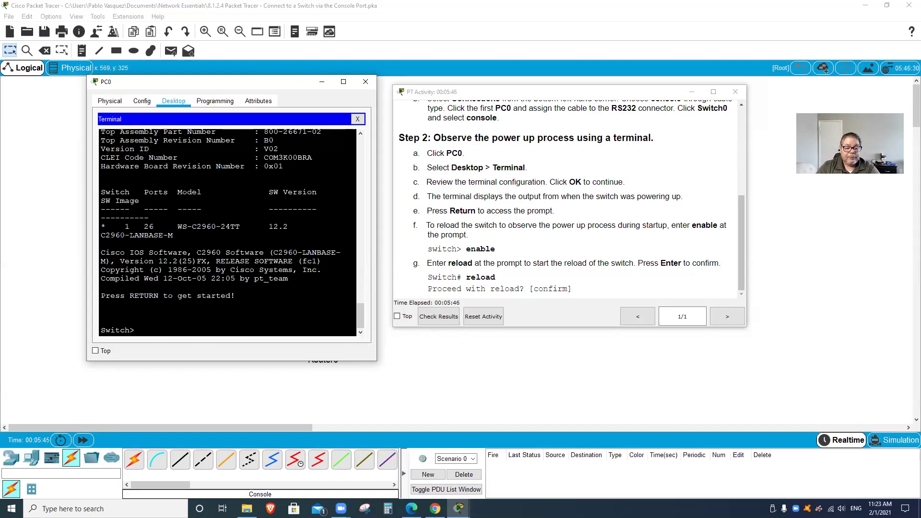
scroll(228, 233, up, 4)
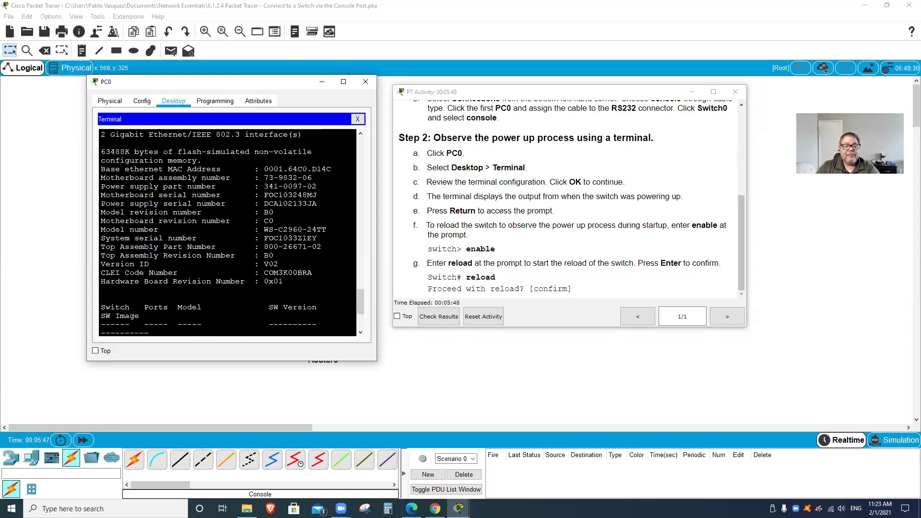
scroll(228, 233, down, 4)
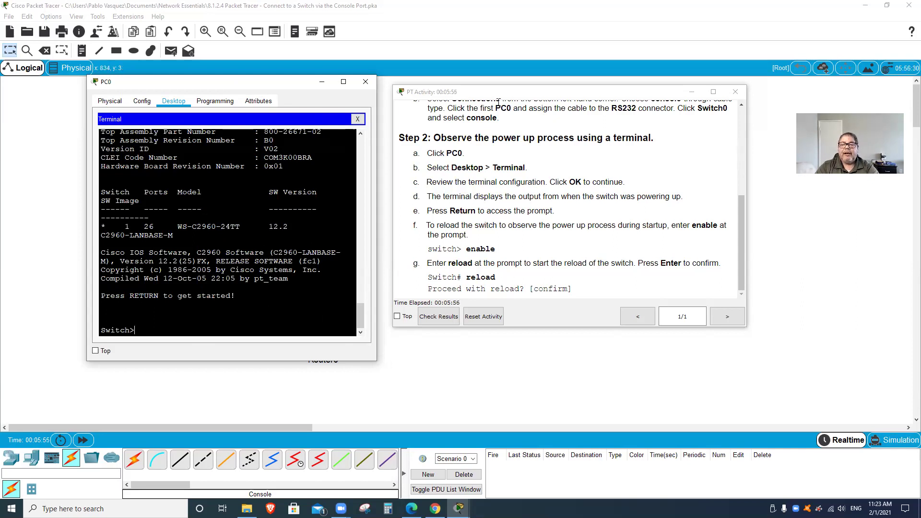
click(490, 169)
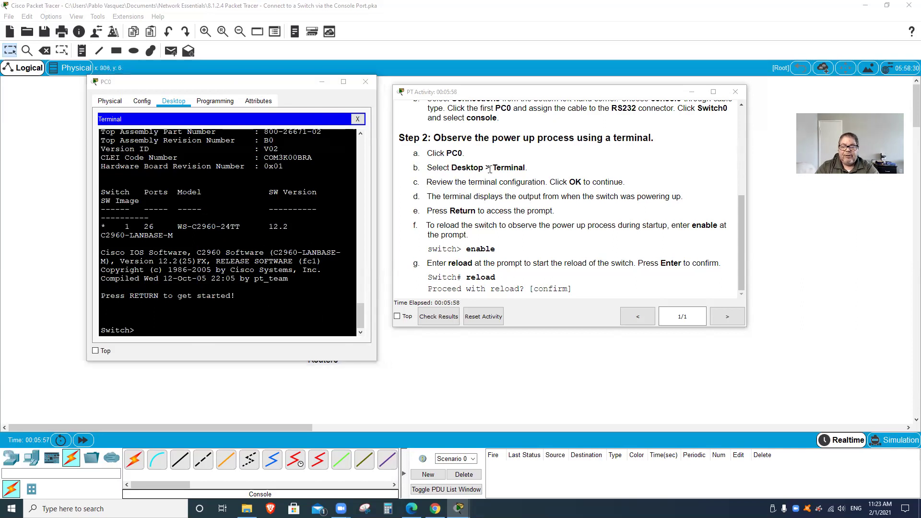
Alt+Tab to Chrome's '8.1.2.4 Packet Tracer - Connect to a Switch via the Console Port' PDF
key(alt+Tab)
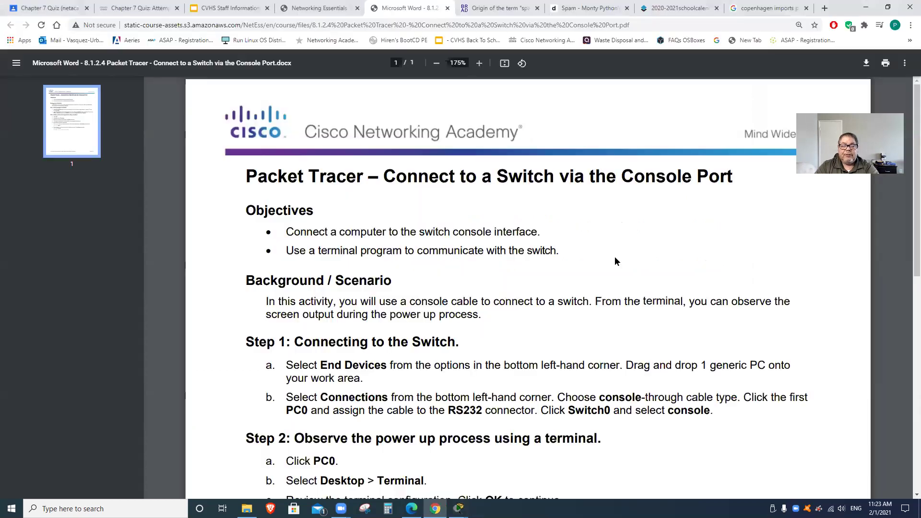